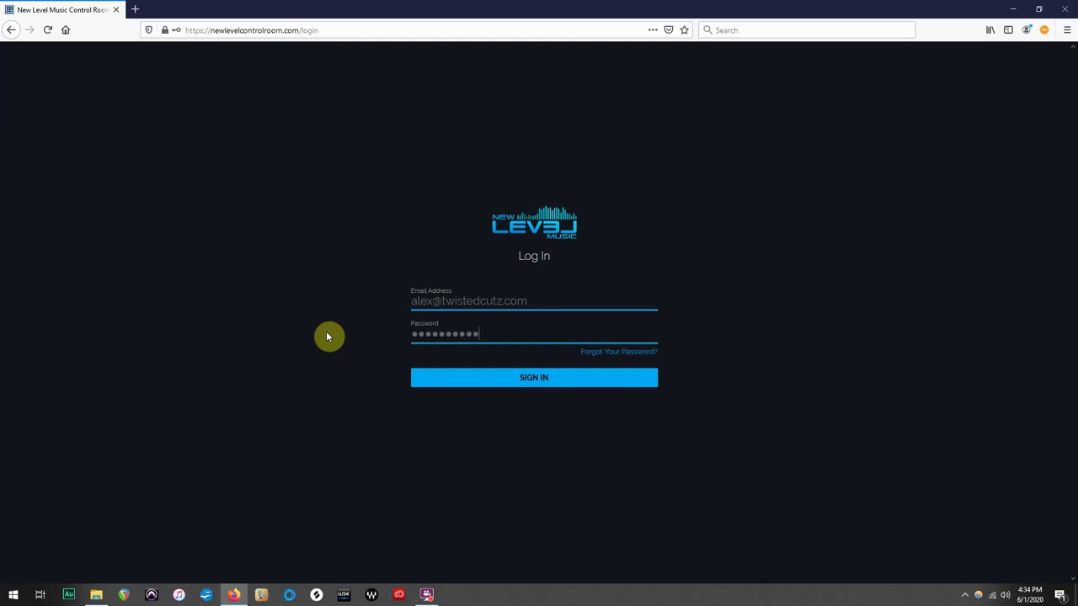
Step: Enter the account password and sign in to the Control Room
type("***")
left_click(535, 378)
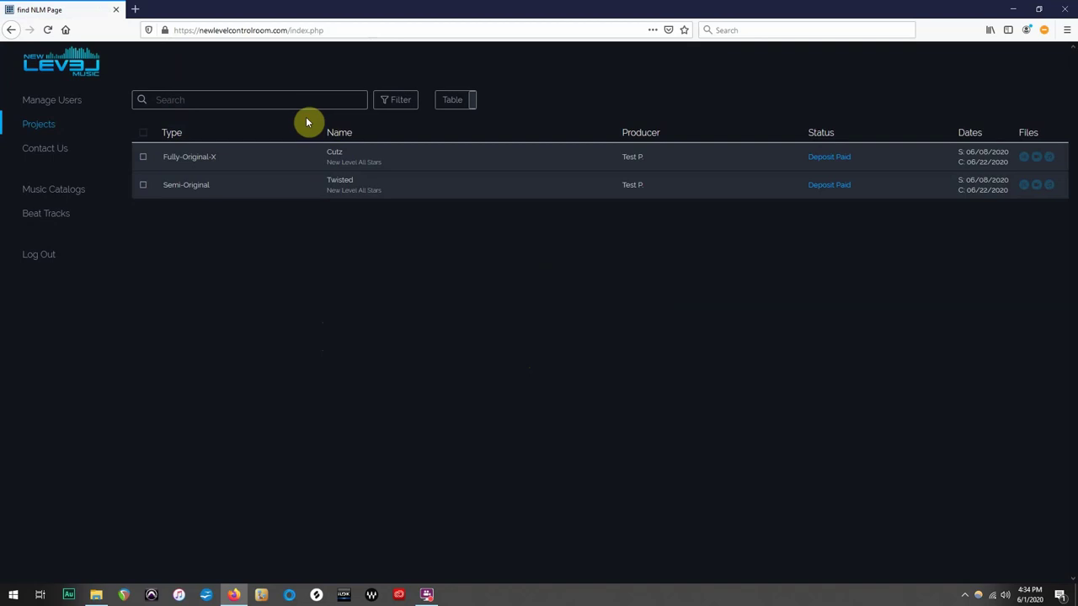
Step: Open the Cutz project from the Projects list
left_click(192, 159)
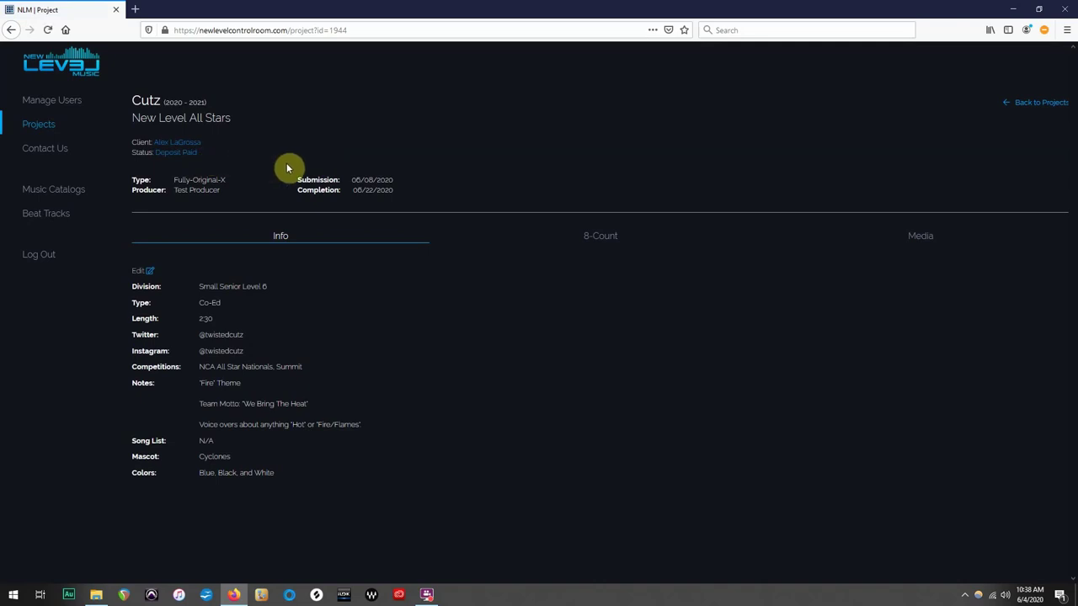
left_click(599, 239)
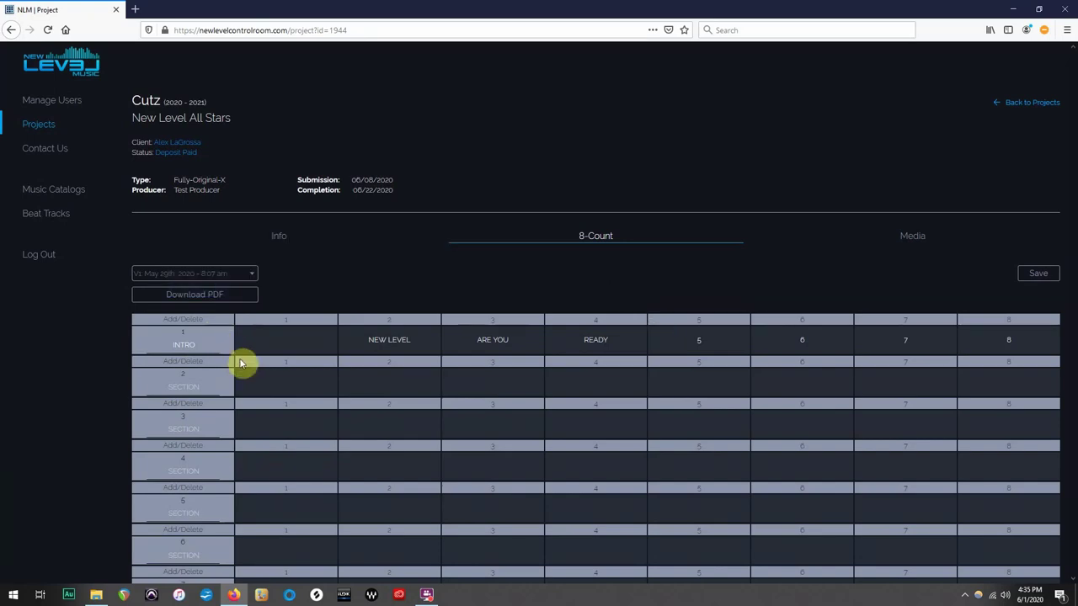
Step: Fill row 2 with motion, clap, punch and swing on counts 1, 3, 4 and 5
left_click(285, 382)
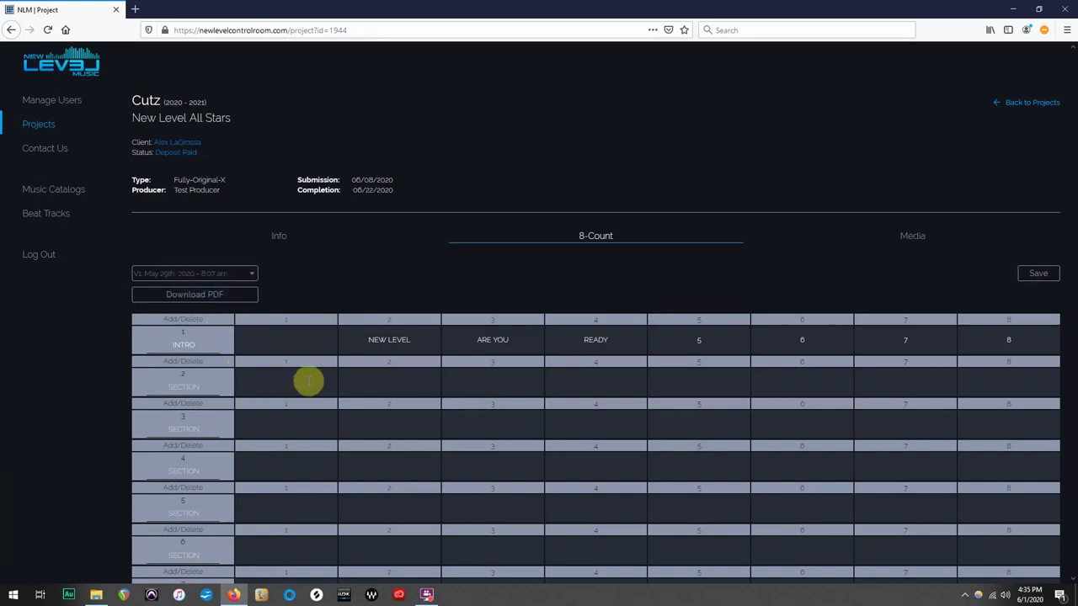
type("motion")
left_click(491, 381)
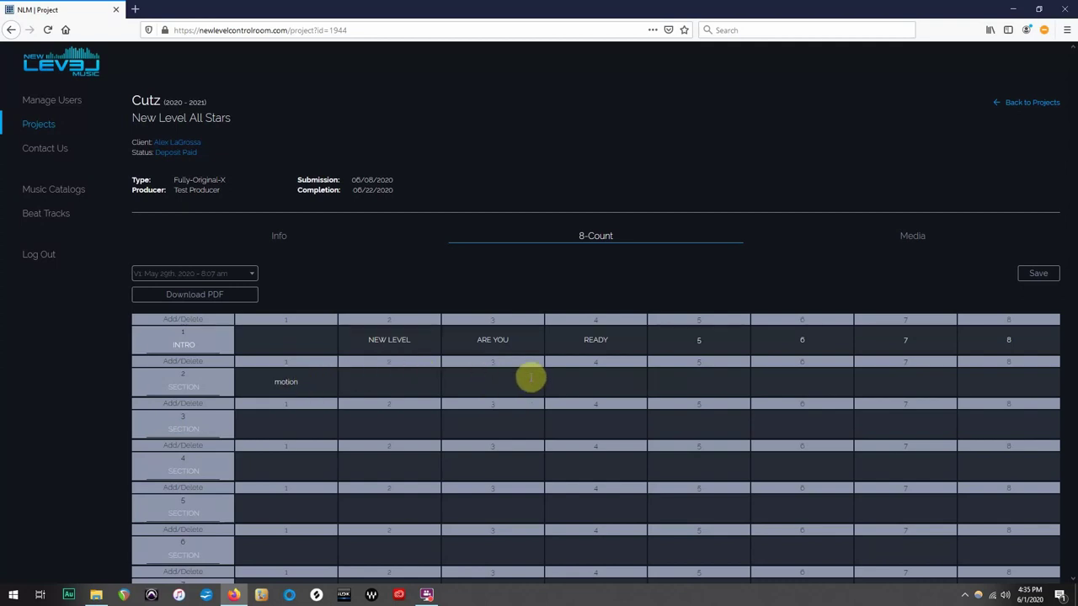
type("clap")
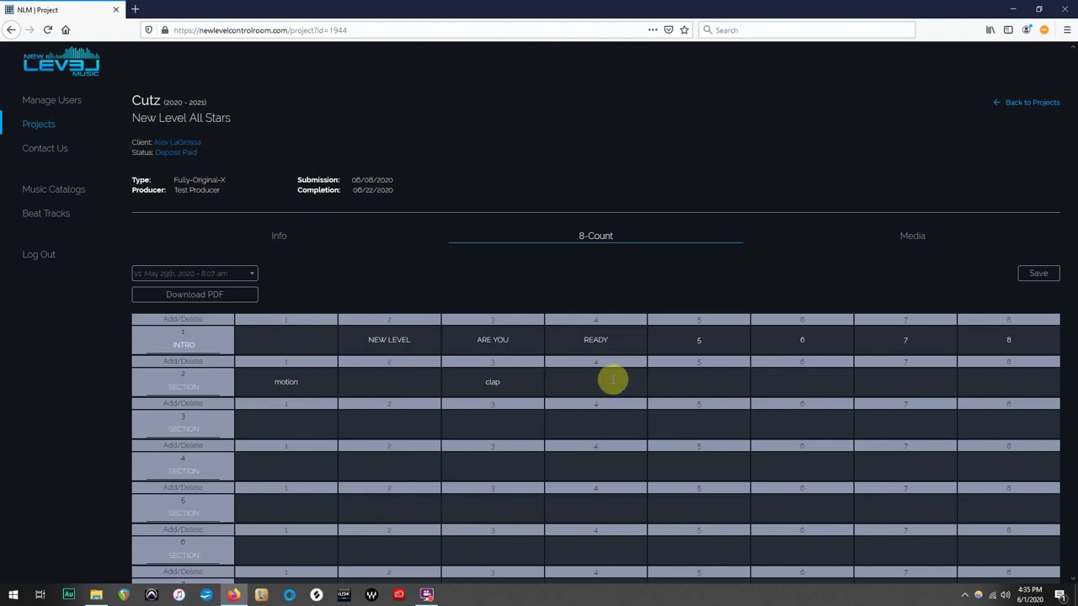
left_click(612, 380)
type("punch")
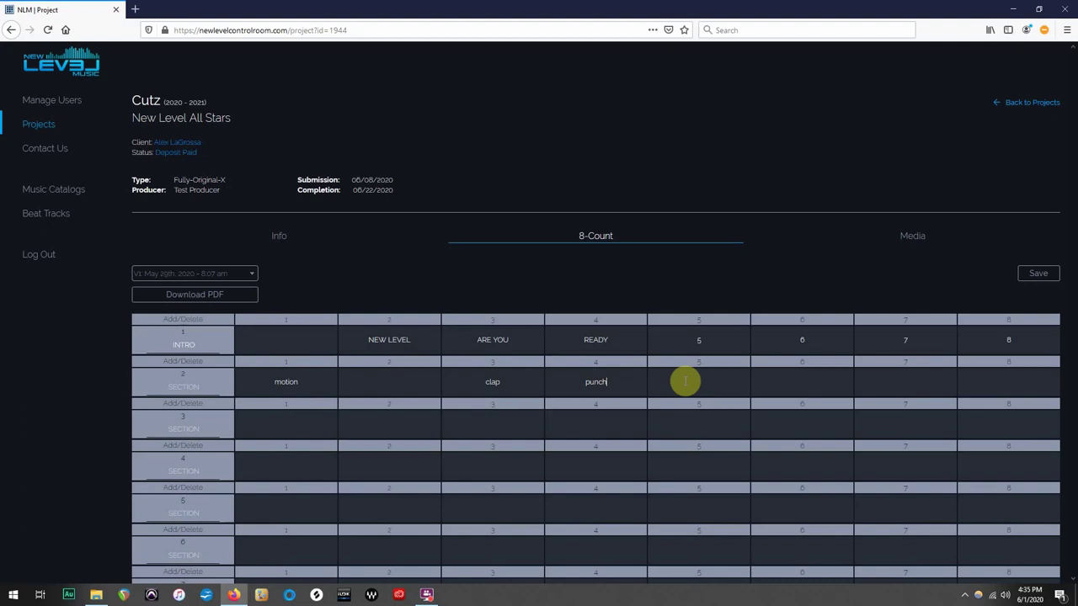
left_click(698, 381)
type("swing")
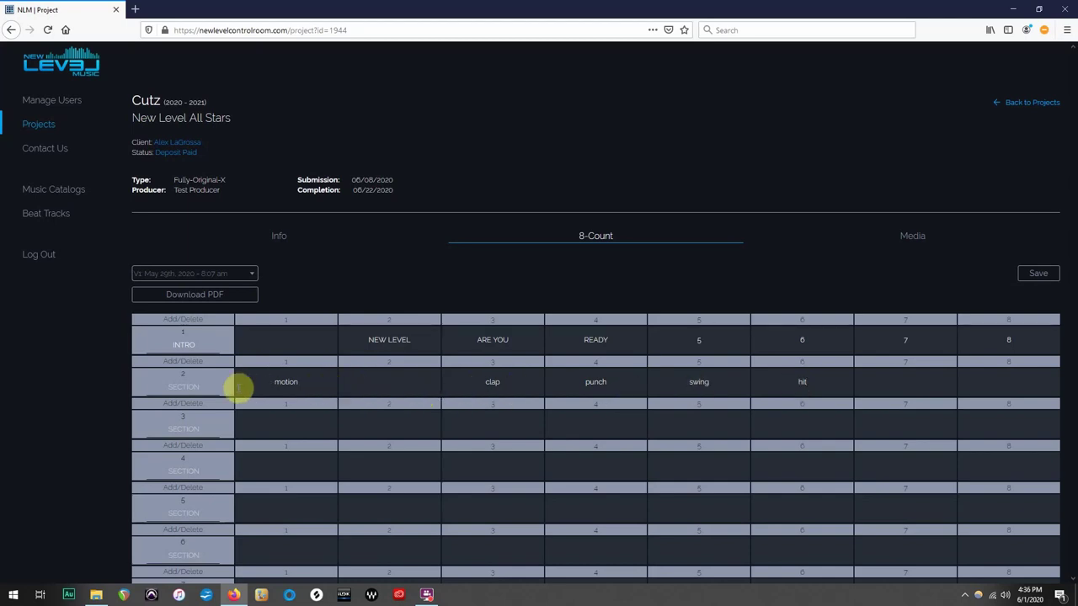
Step: Label row 2 'Opening' and row 3 'Standing'
left_click(210, 390)
type("Opening")
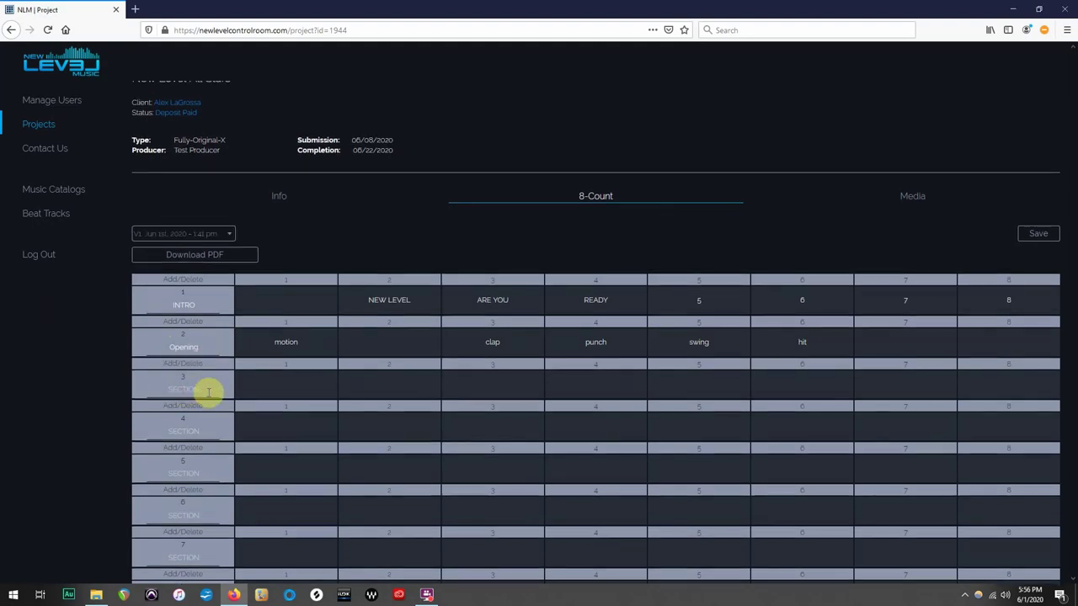
type("Standing")
Step: Put BHS on row 3's counts 1, 3 and 5, and Land on count 6
left_click(283, 385)
type("BHS")
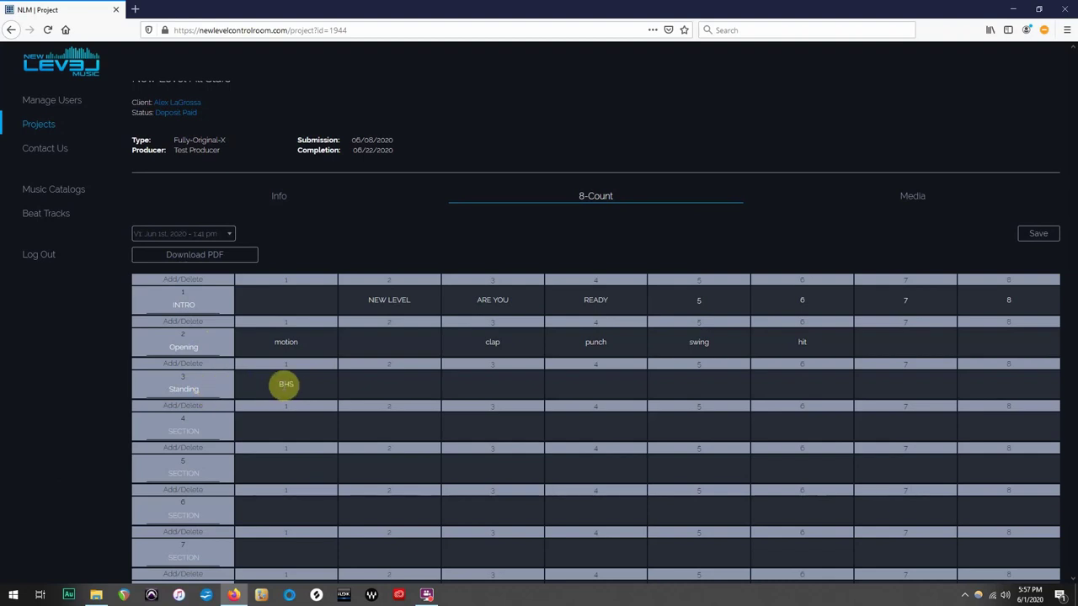
left_click(471, 385)
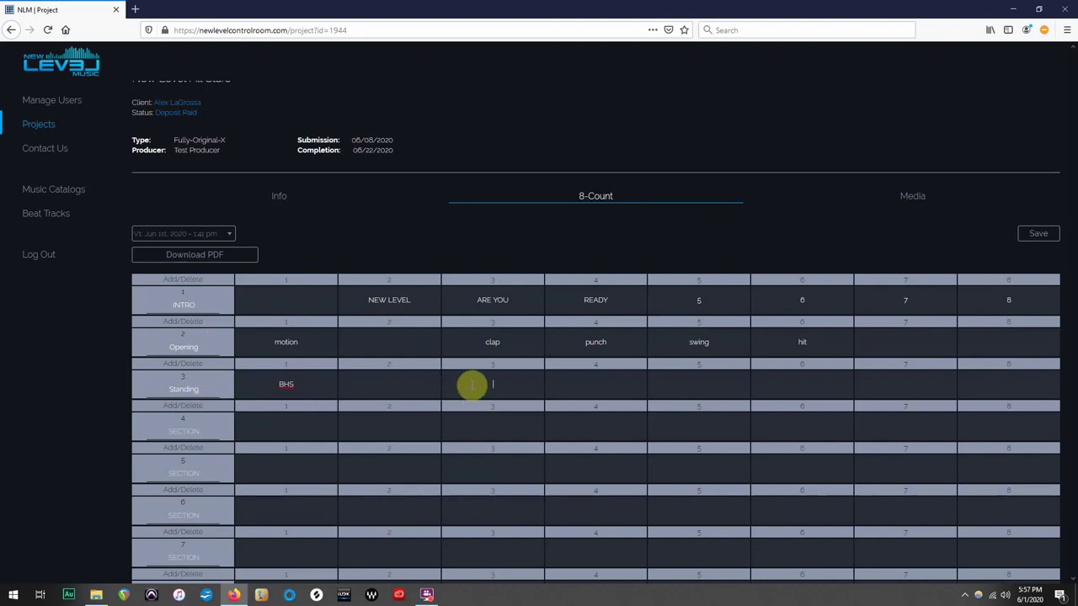
type("BHS")
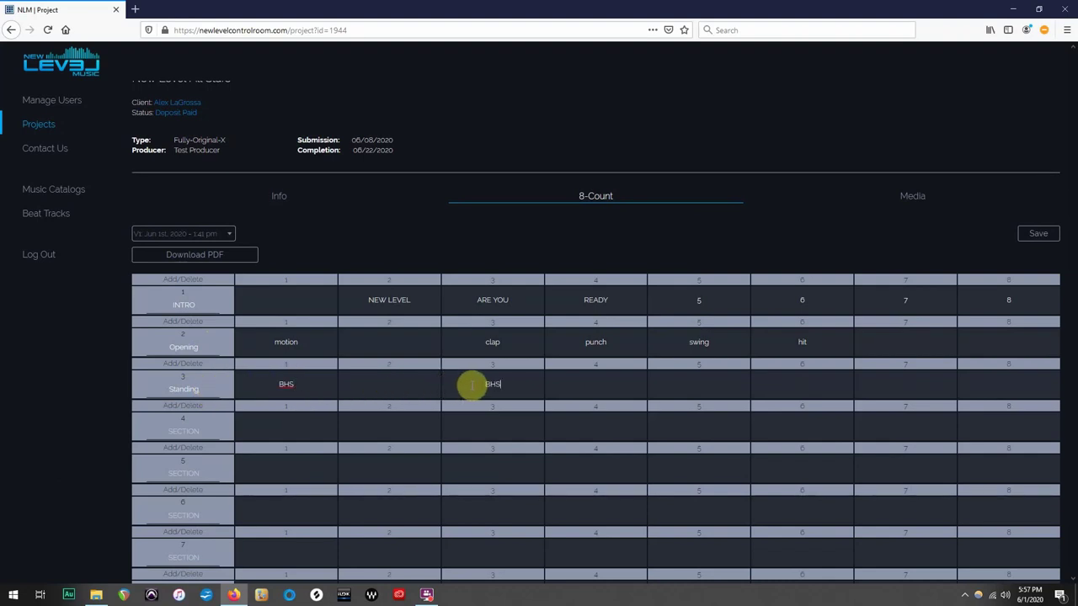
left_click(696, 384)
type("BHS")
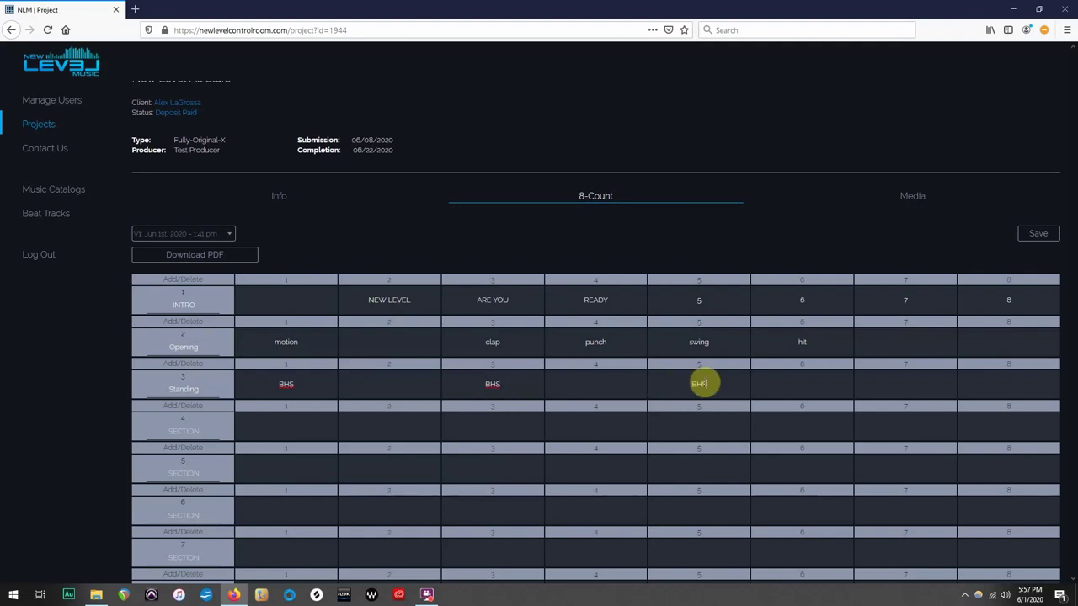
left_click(798, 385)
type("Land")
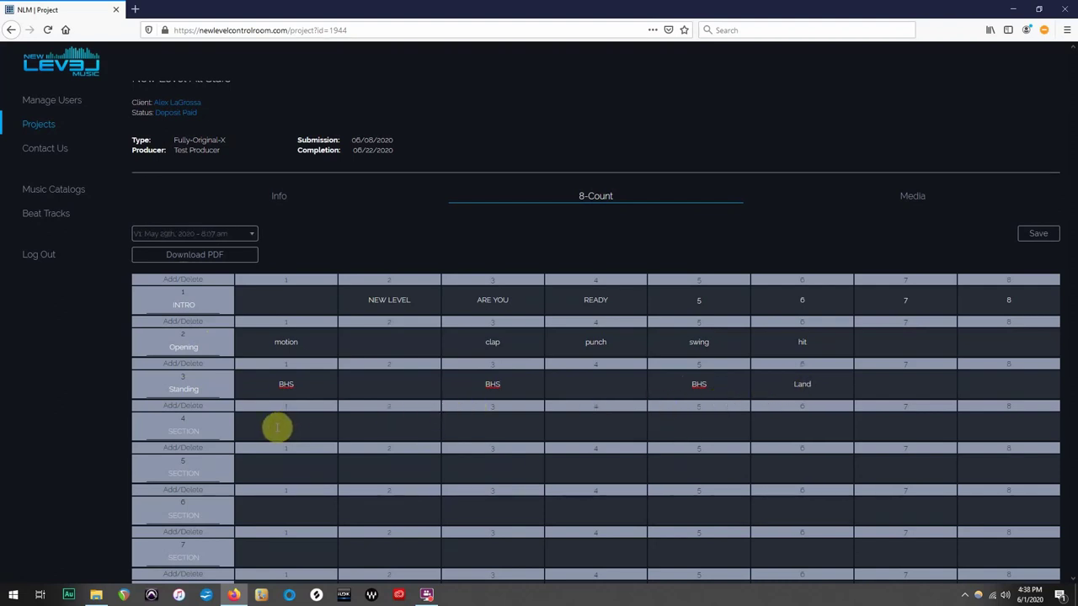
Step: Label row 4 'Transition' with Move on count 1 and Clap on count 7
type("Transition")
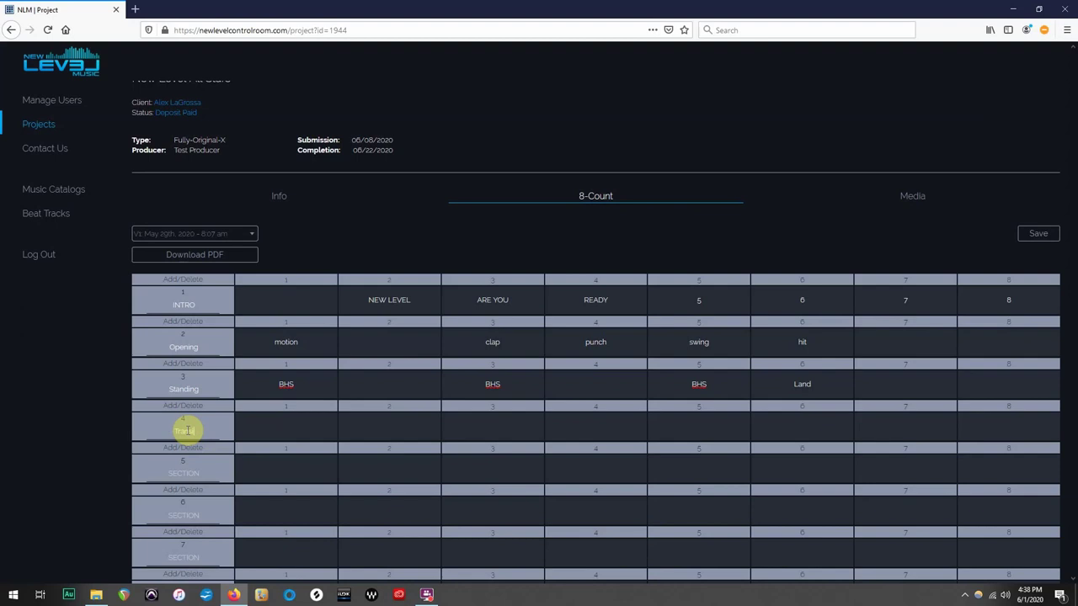
left_click(296, 427)
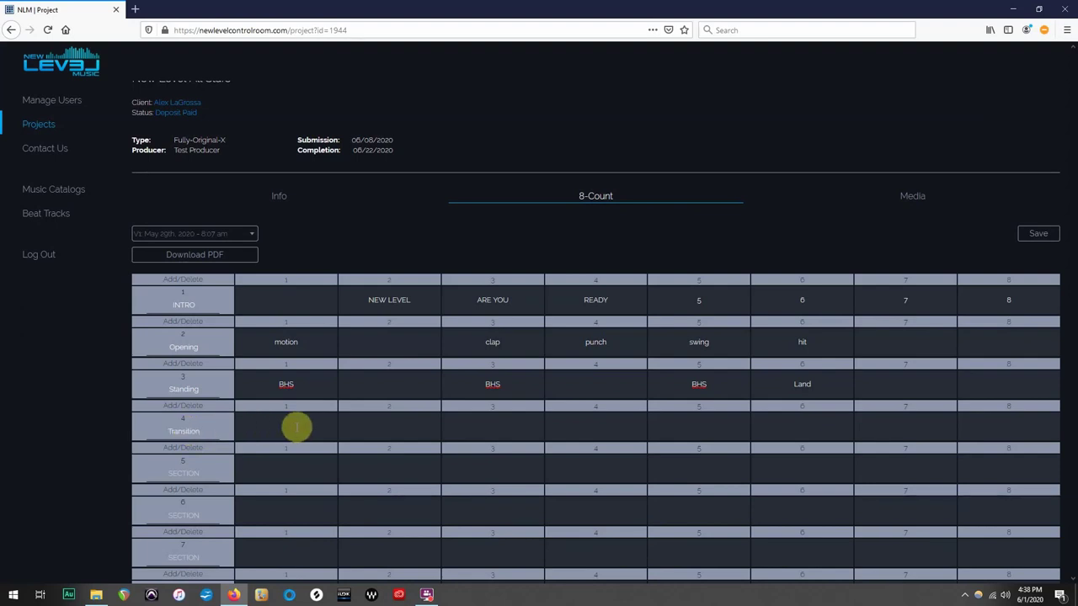
type("Move")
left_click(904, 426)
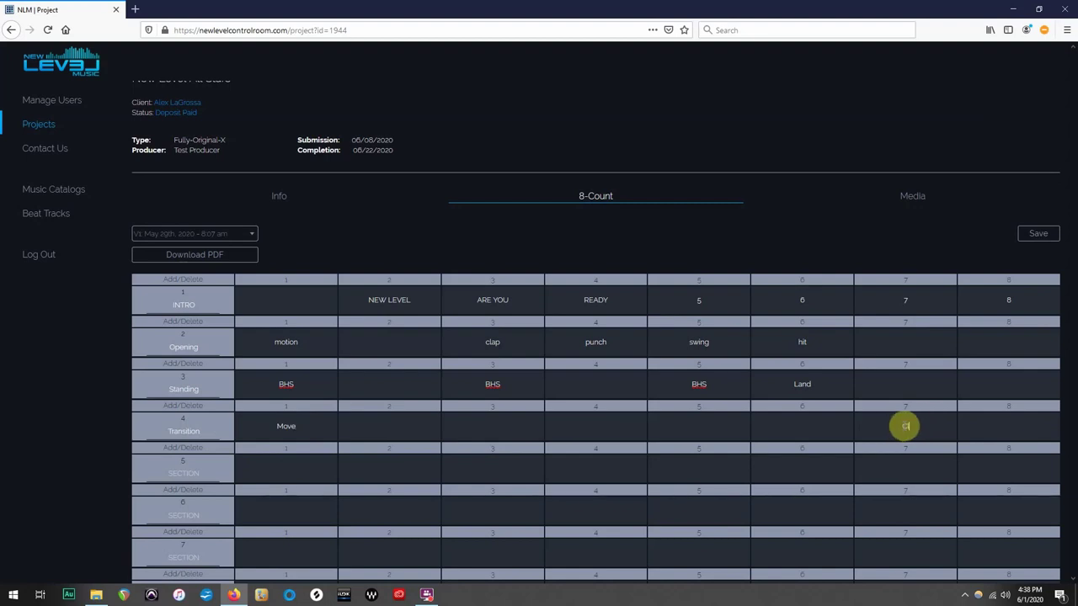
type("Clap")
Step: Label row 5 'Stunt' with Set, Dip, Lib and Hi-V on counts 1, 3, 5, 7
left_click(283, 474)
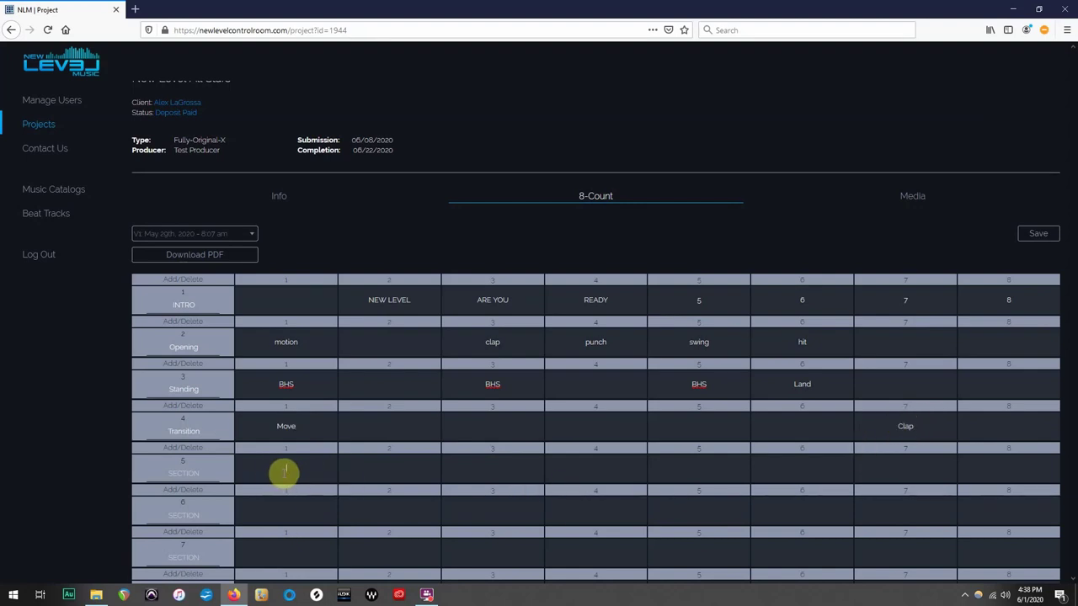
type("Set")
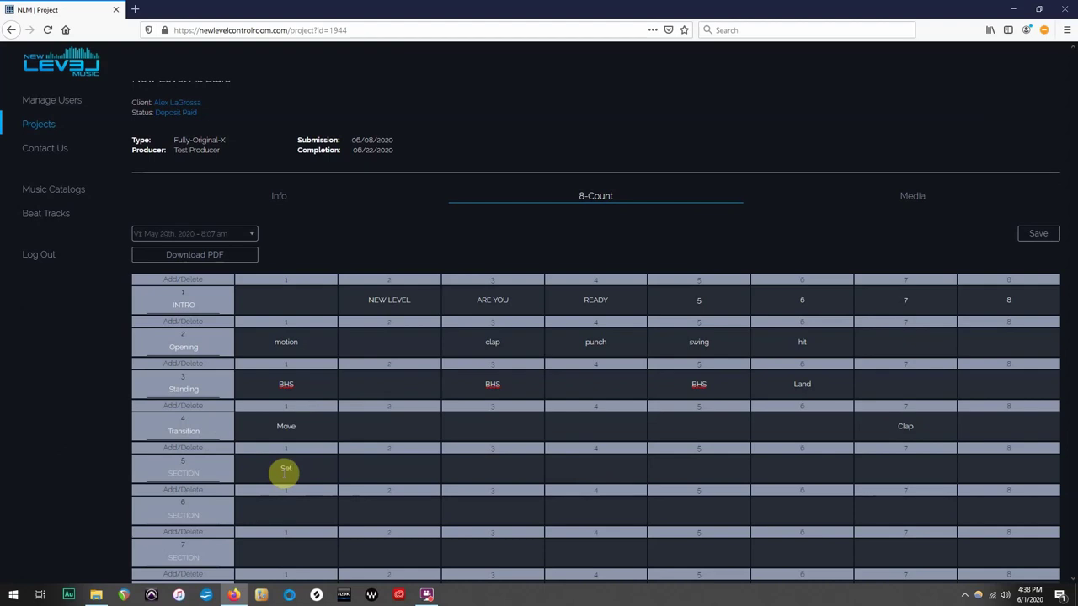
left_click(185, 473)
type("Stunt")
left_click(483, 476)
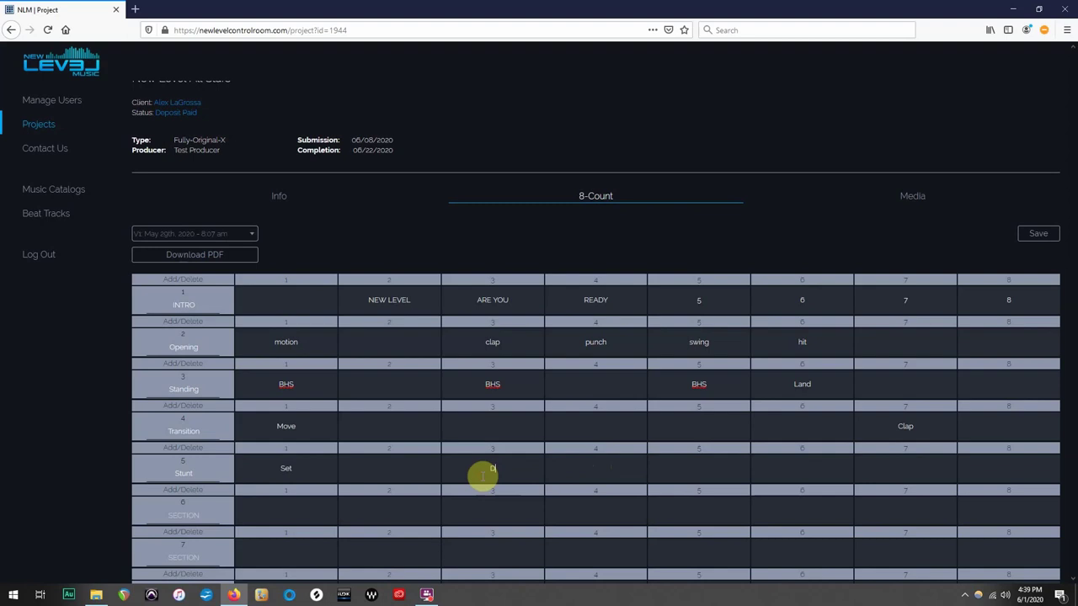
type("Dip")
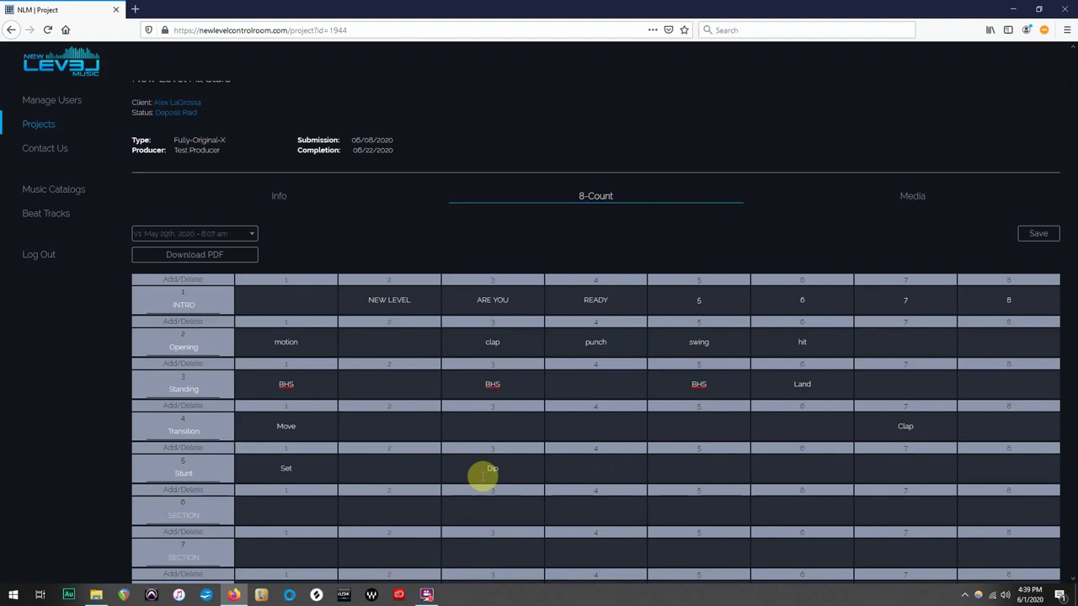
left_click(693, 473)
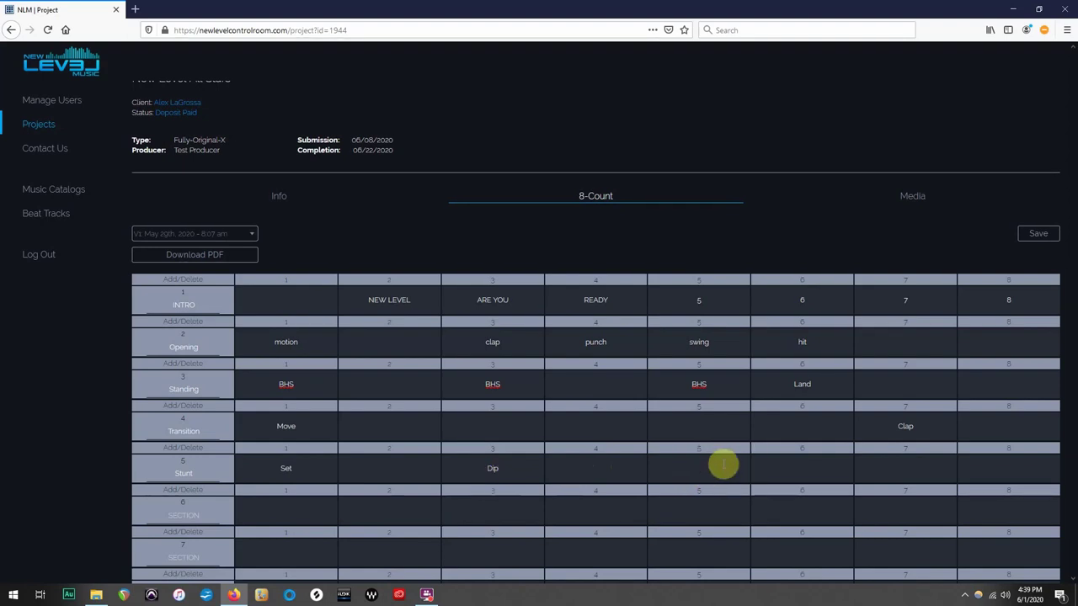
type("Lib")
left_click(915, 469)
type("Hi-V")
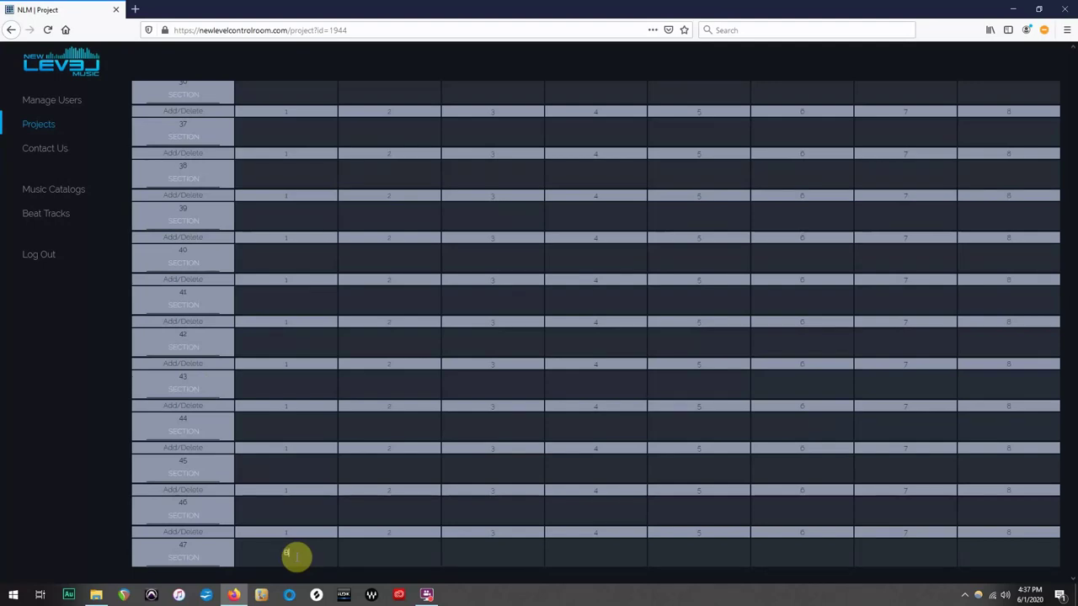
Step: Replace the mistaken 'Boom' with 'Falcons' in row 47's count 1
type("Boom")
key("Escape")
type("Falcons")
key("Return")
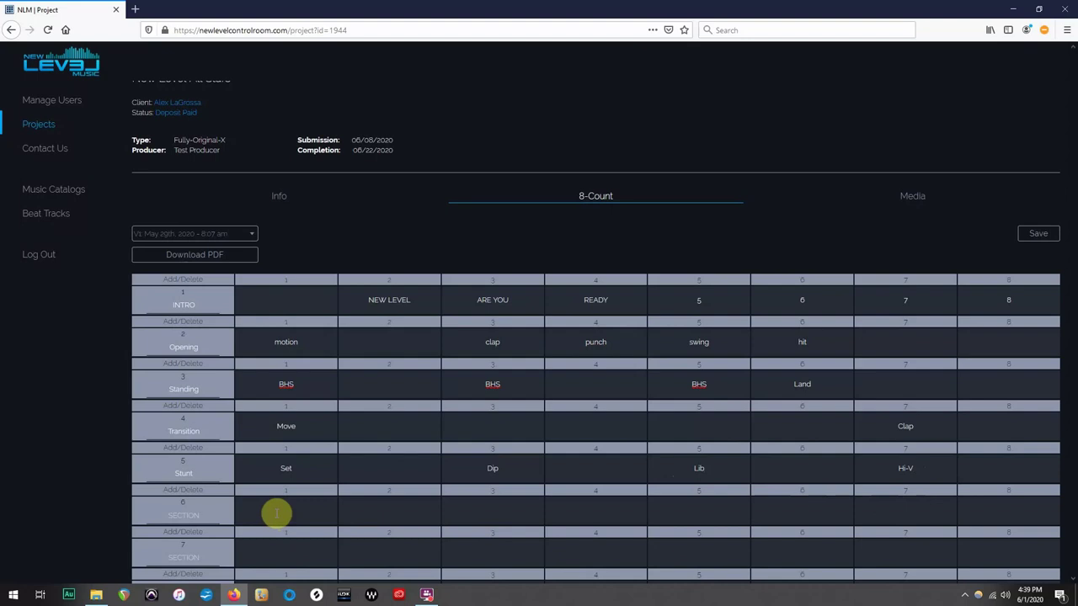
Step: Delete row 4, the Transition row, and keep working without saving
left_click(191, 408)
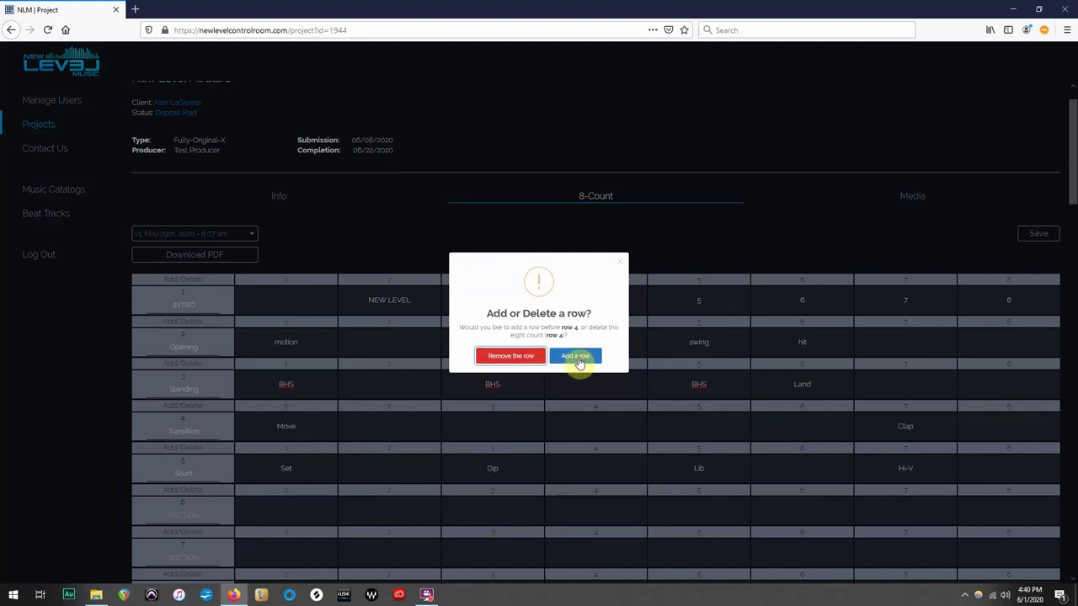
left_click(511, 364)
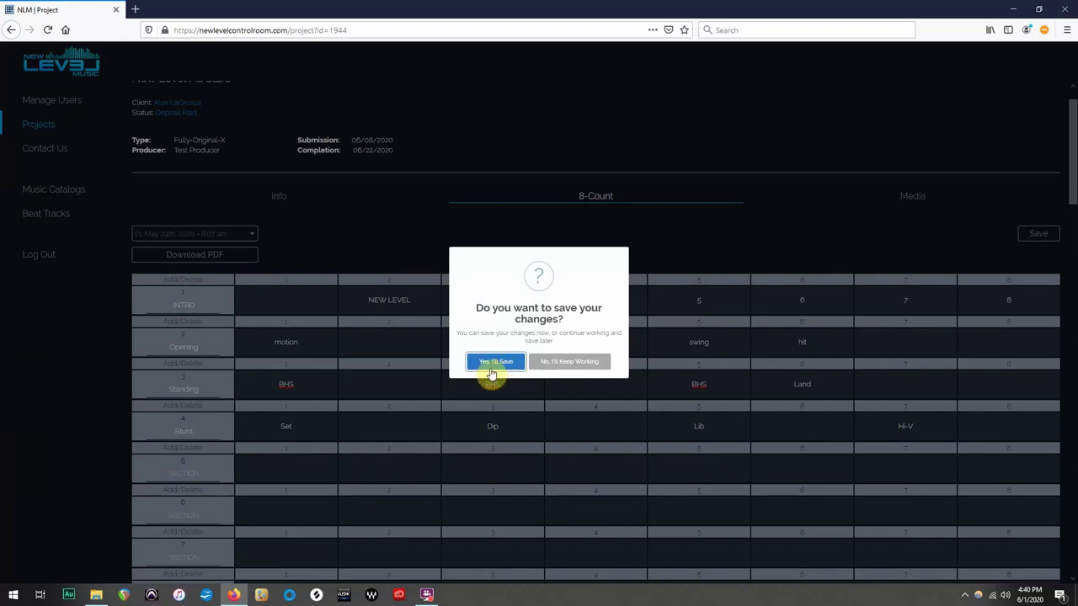
left_click(569, 364)
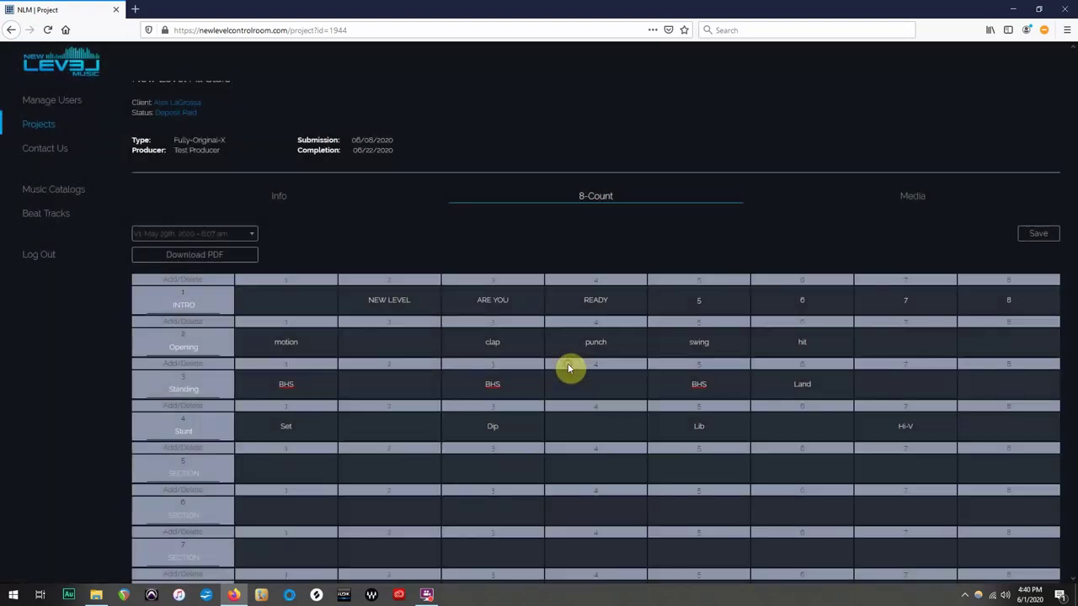
Step: Insert a new empty row above the Stunt row, then save the sheet
left_click(179, 409)
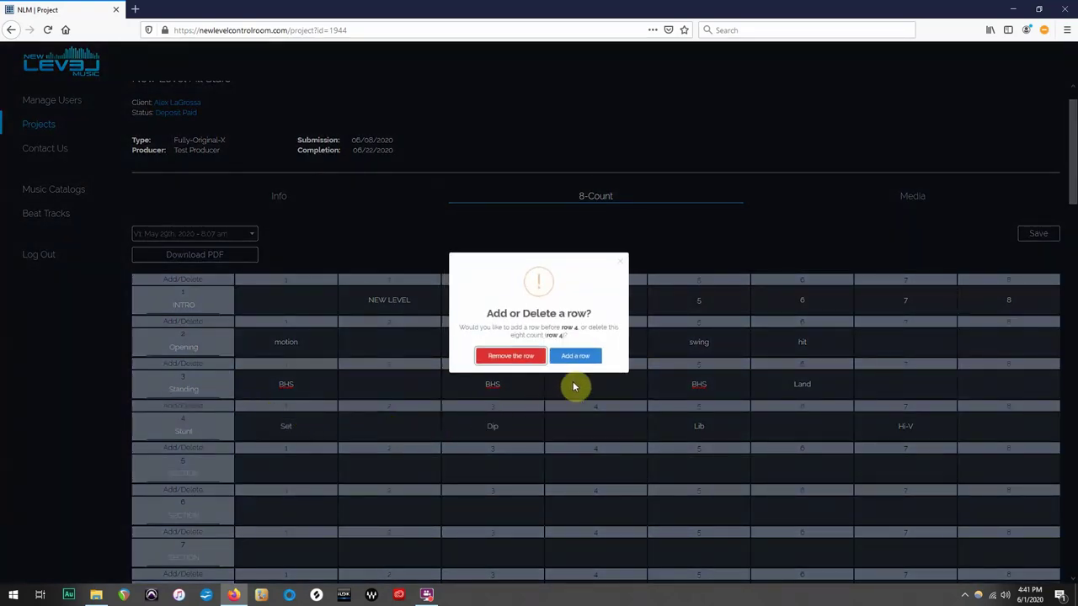
left_click(570, 357)
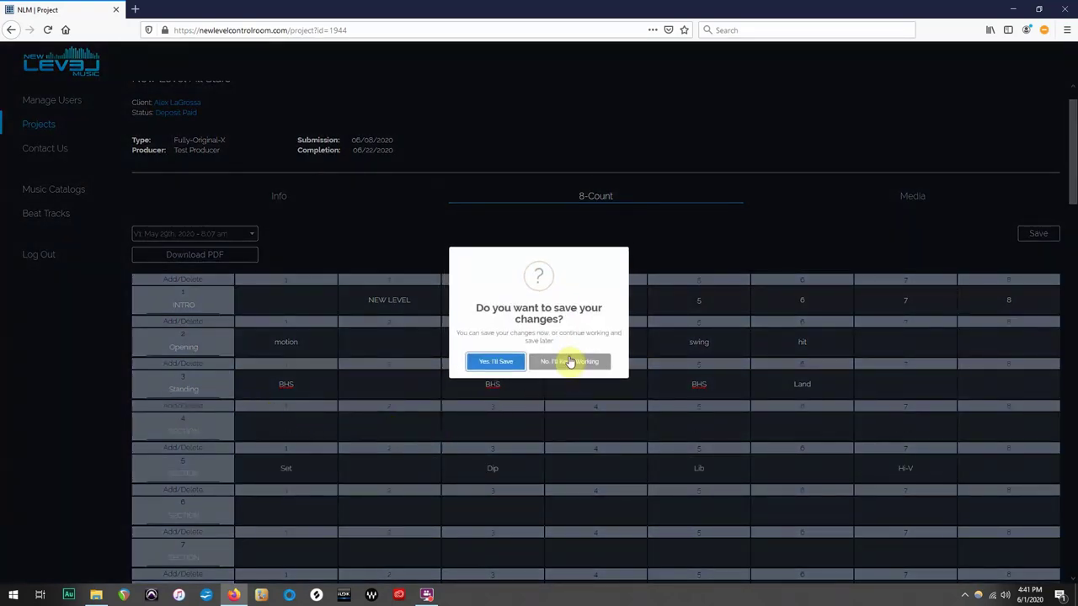
left_click(562, 364)
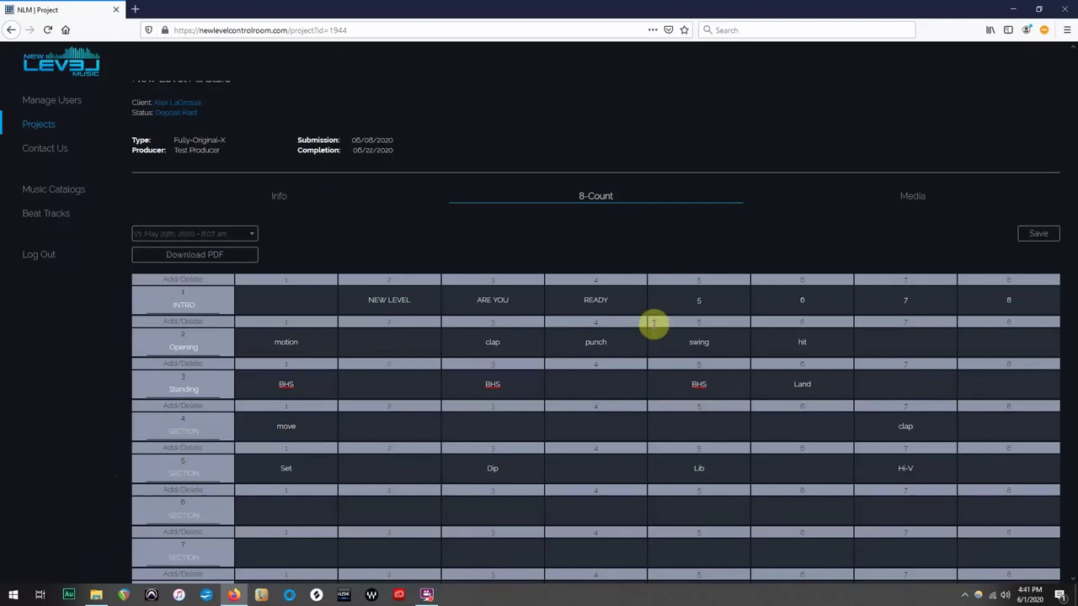
left_click(1043, 235)
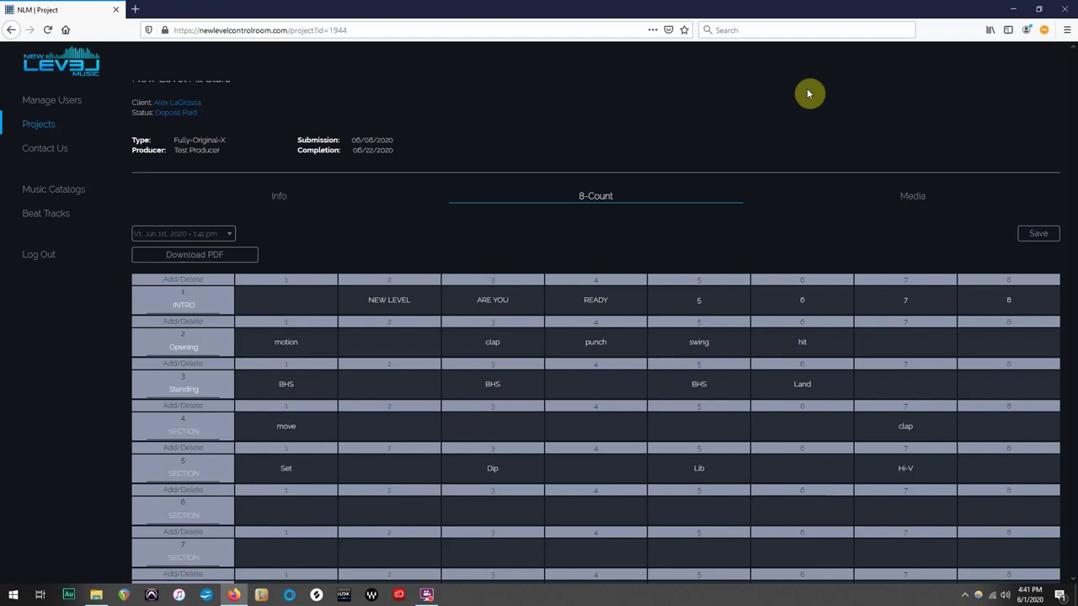
left_click(232, 236)
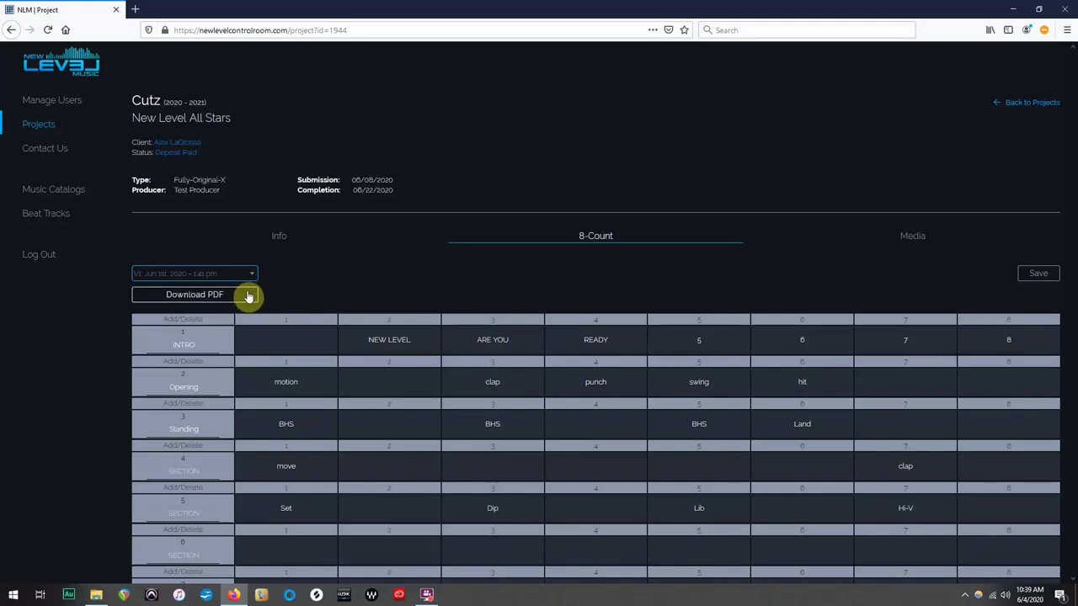
Step: Download the sheet as Cutz.pdf without red change marks and open it from Downloads
left_click(195, 296)
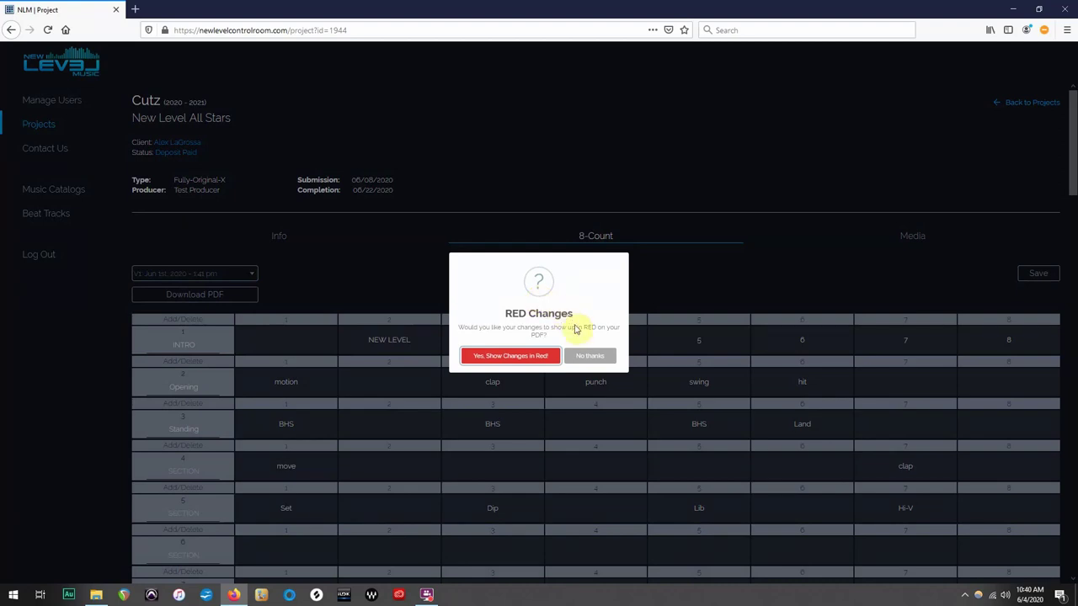
left_click(595, 358)
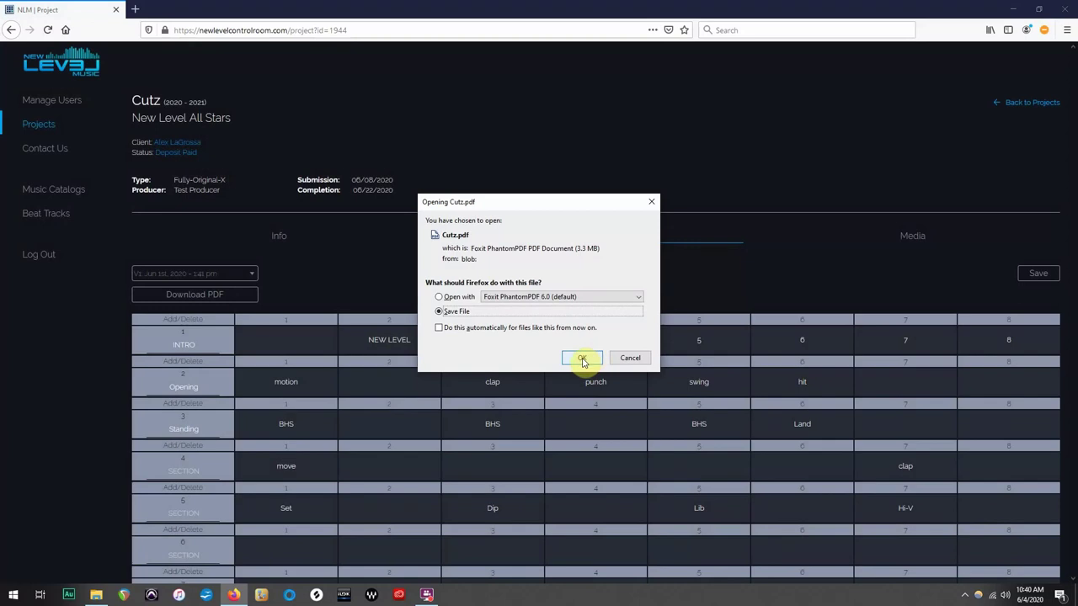
left_click(582, 359)
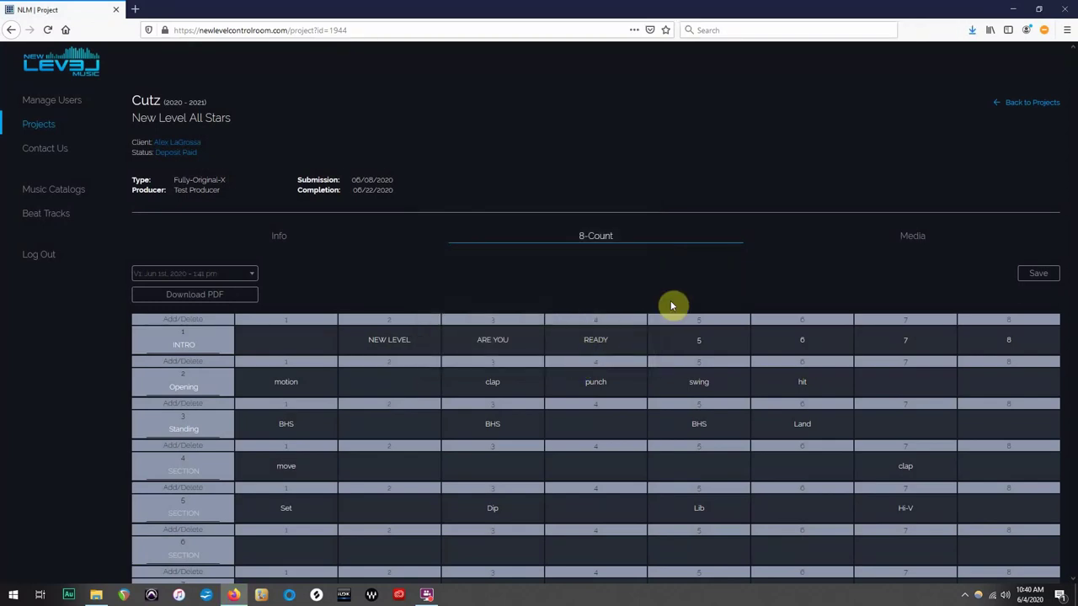
left_click(973, 30)
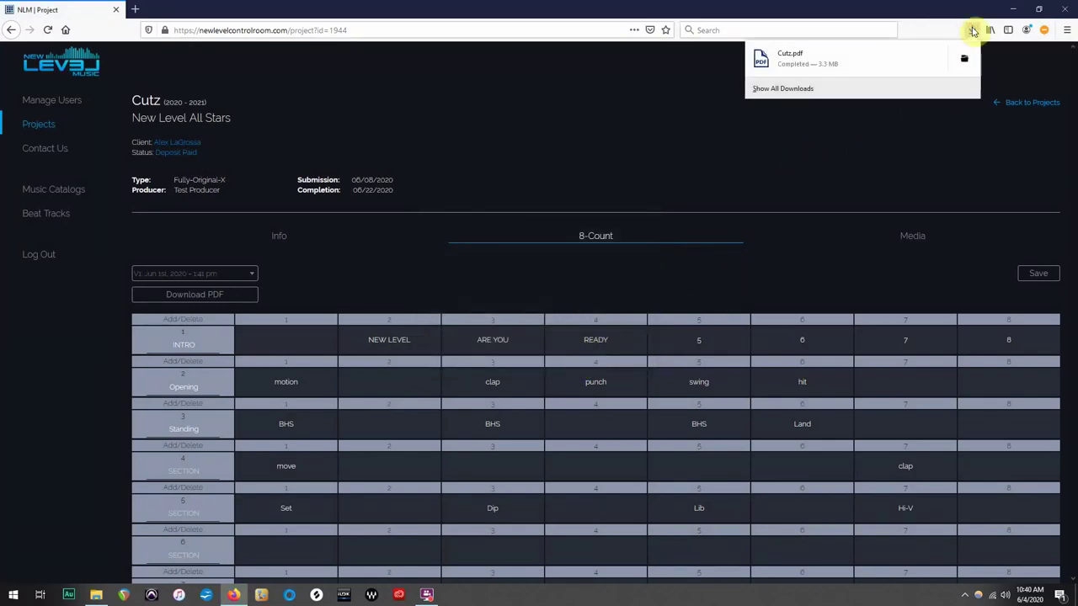
left_click(862, 61)
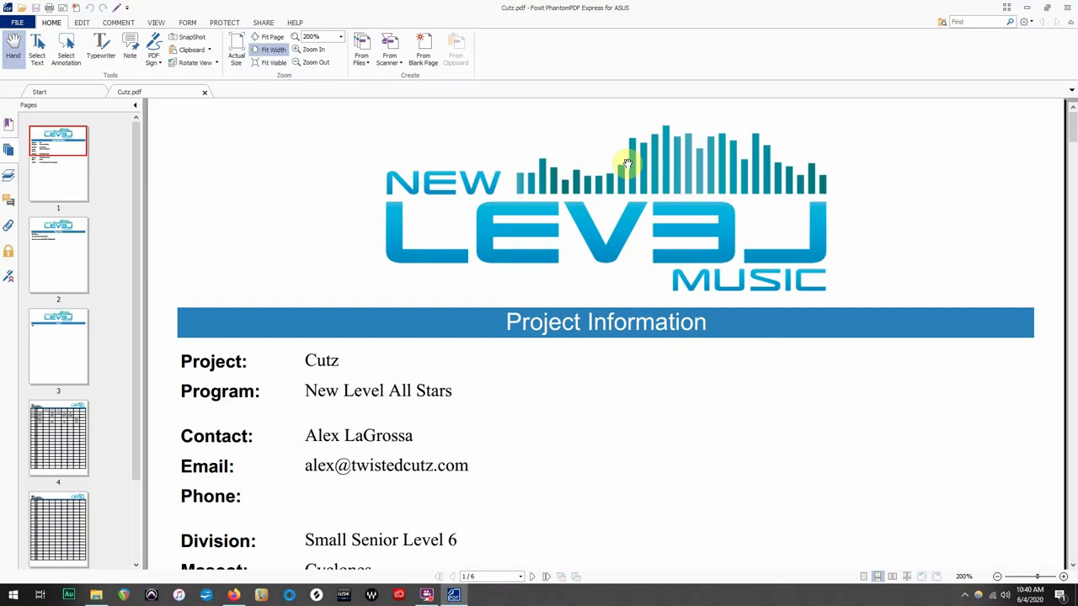
Step: Scroll through the Cutz PDF to the 8-count table and back, then close Foxit
scroll(628, 161, "down", 1)
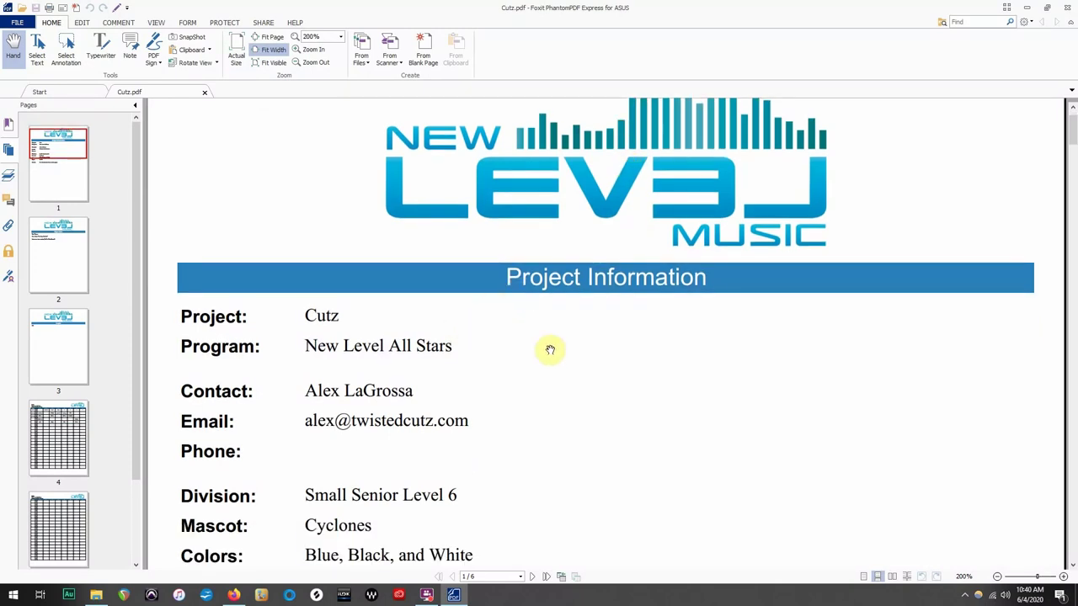
scroll(549, 349, "down", 2)
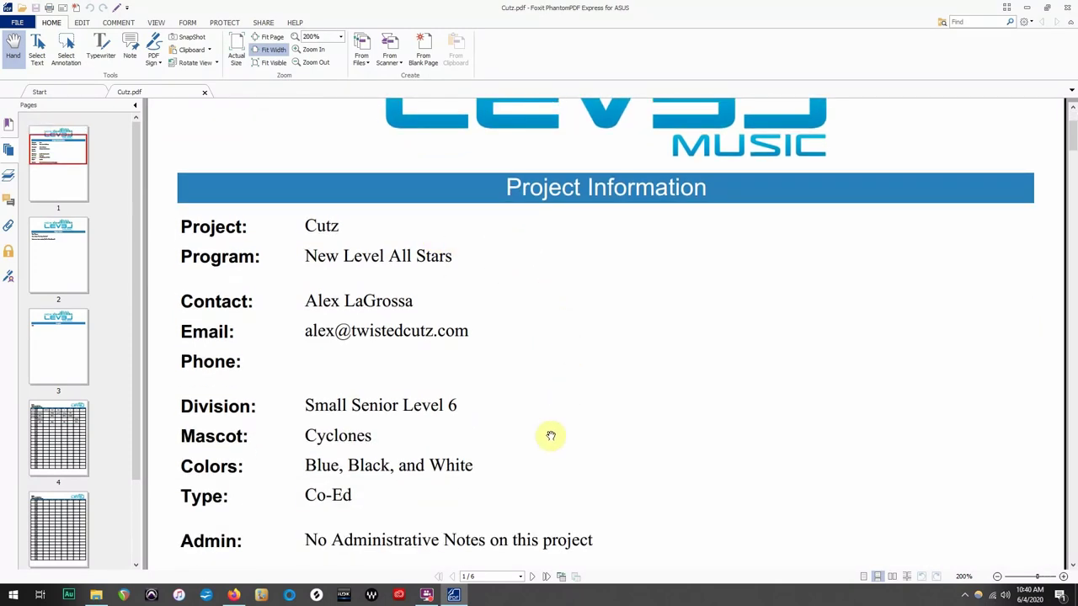
scroll(526, 475, "down", 7)
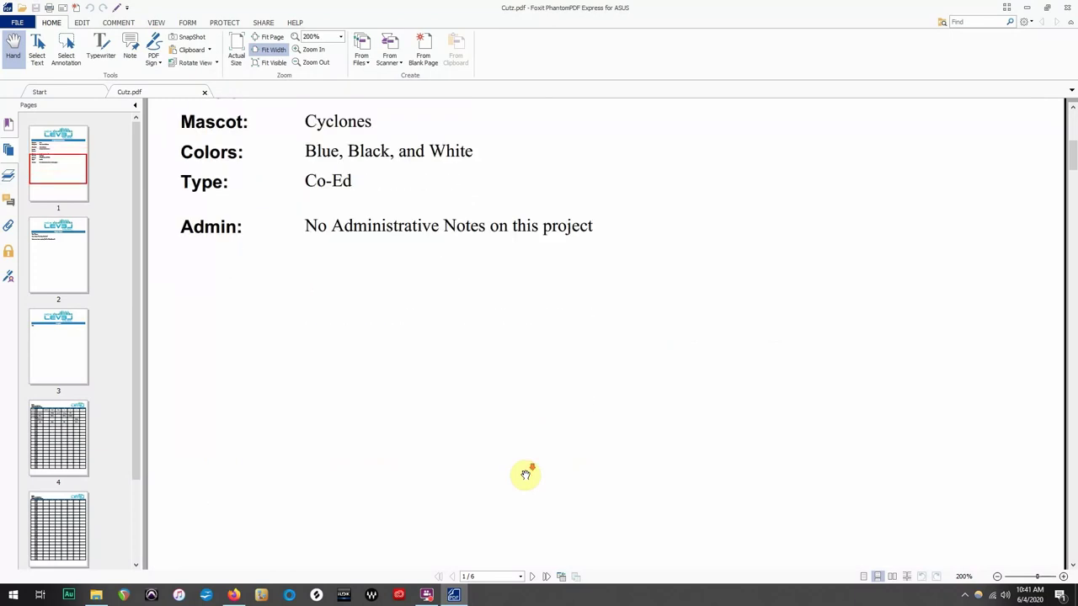
scroll(525, 475, "down", 10)
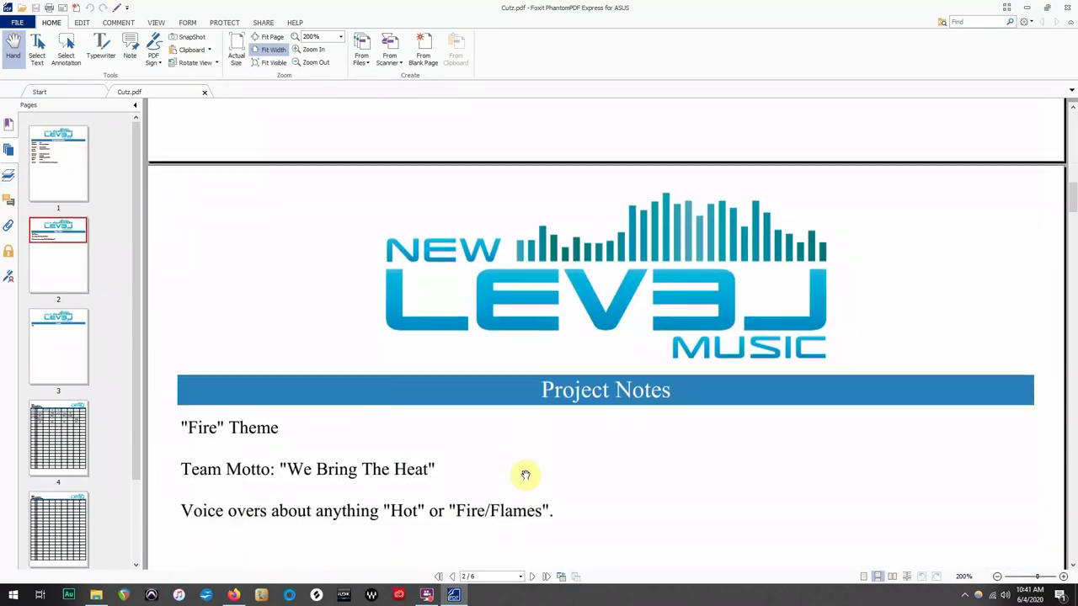
scroll(525, 475, "down", 7)
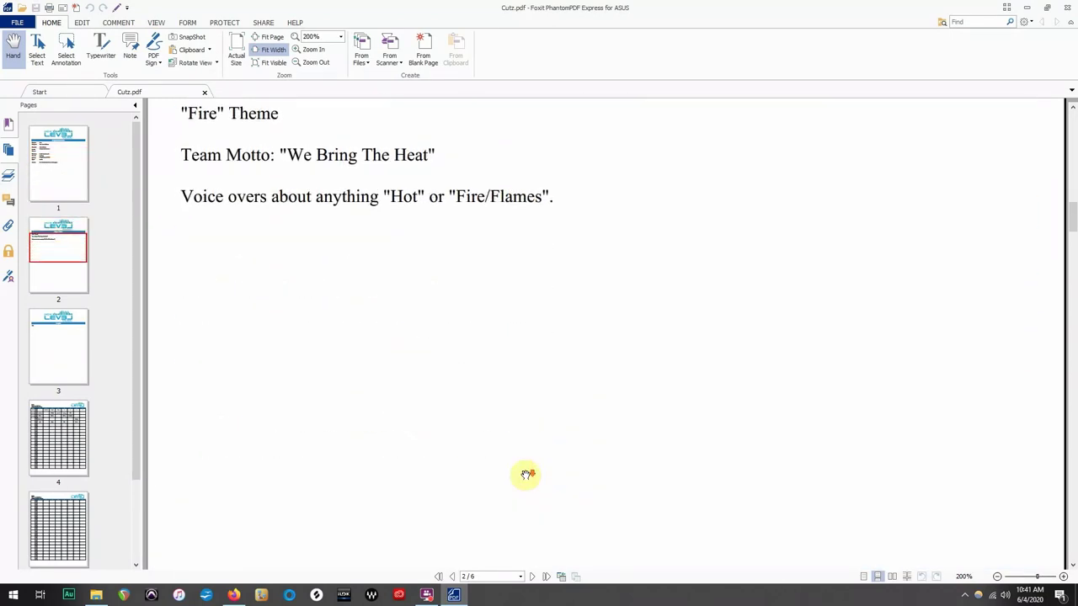
scroll(526, 475, "down", 10)
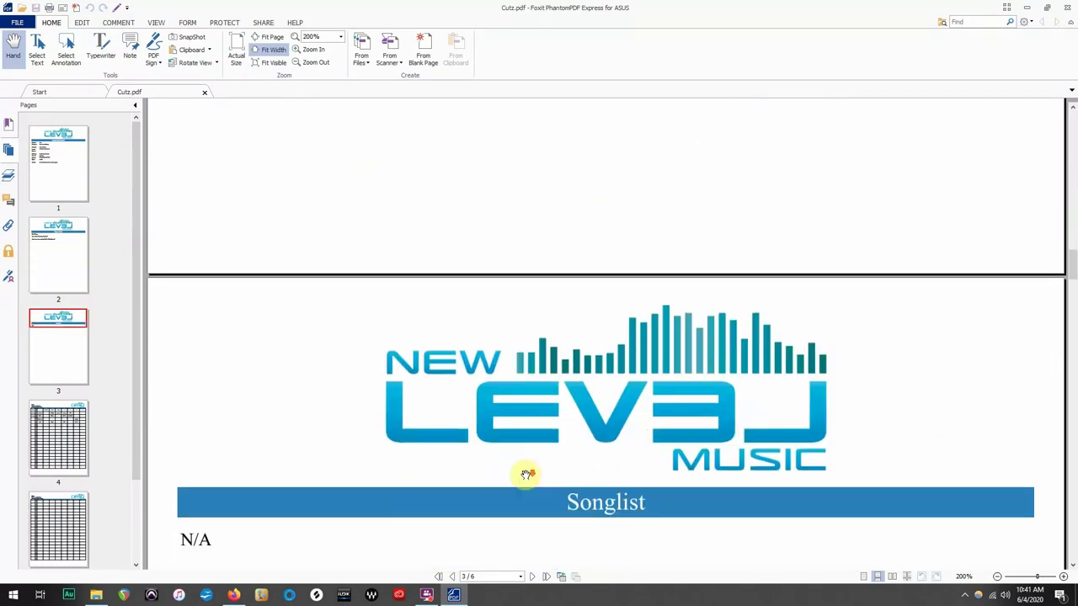
scroll(525, 475, "down", 7)
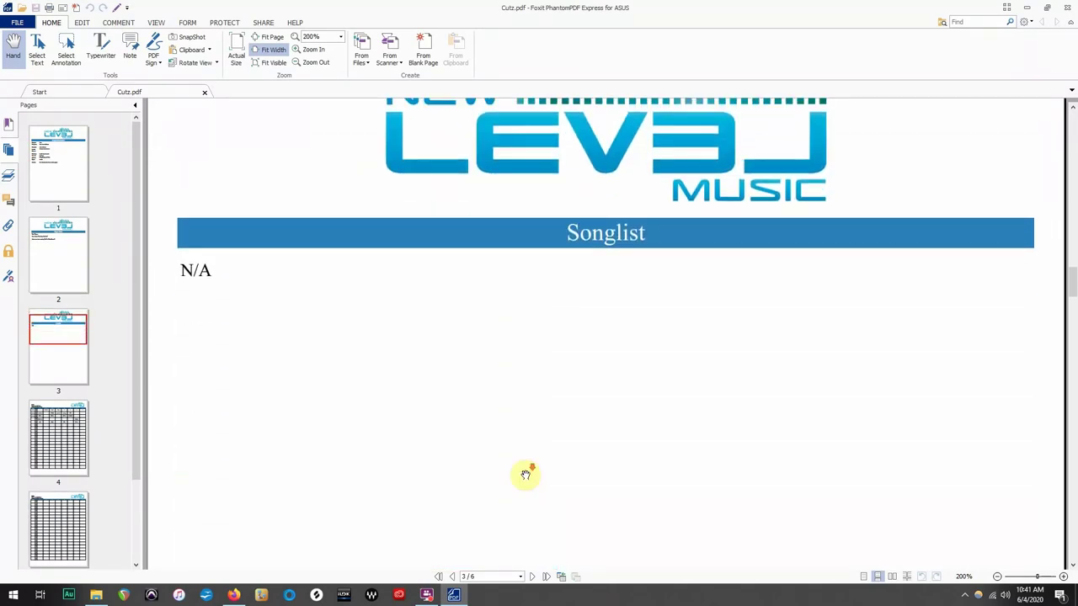
scroll(526, 475, "down", 5)
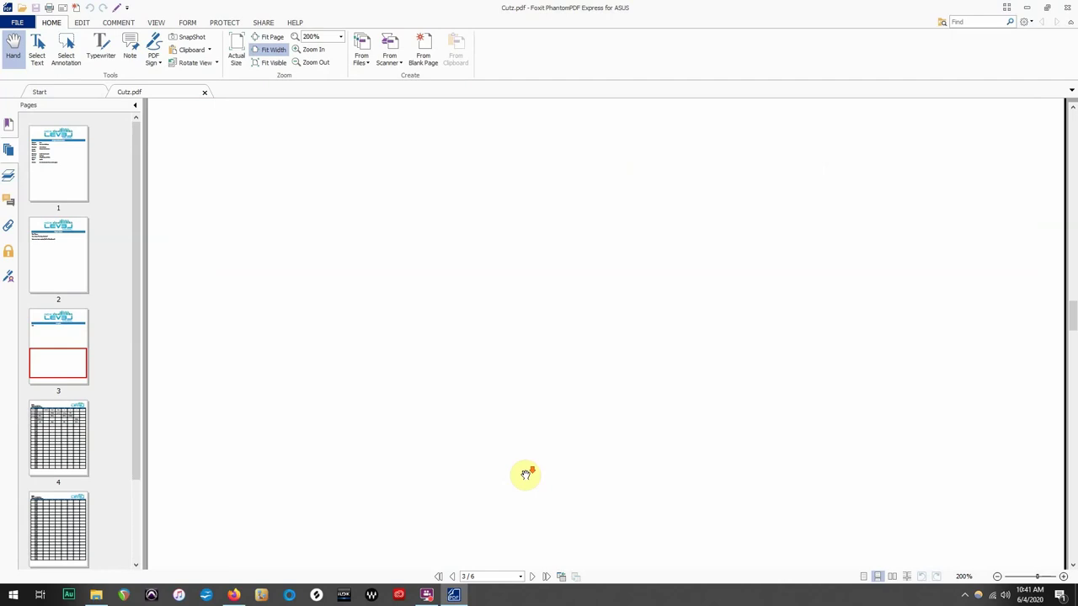
scroll(525, 475, "down", 10)
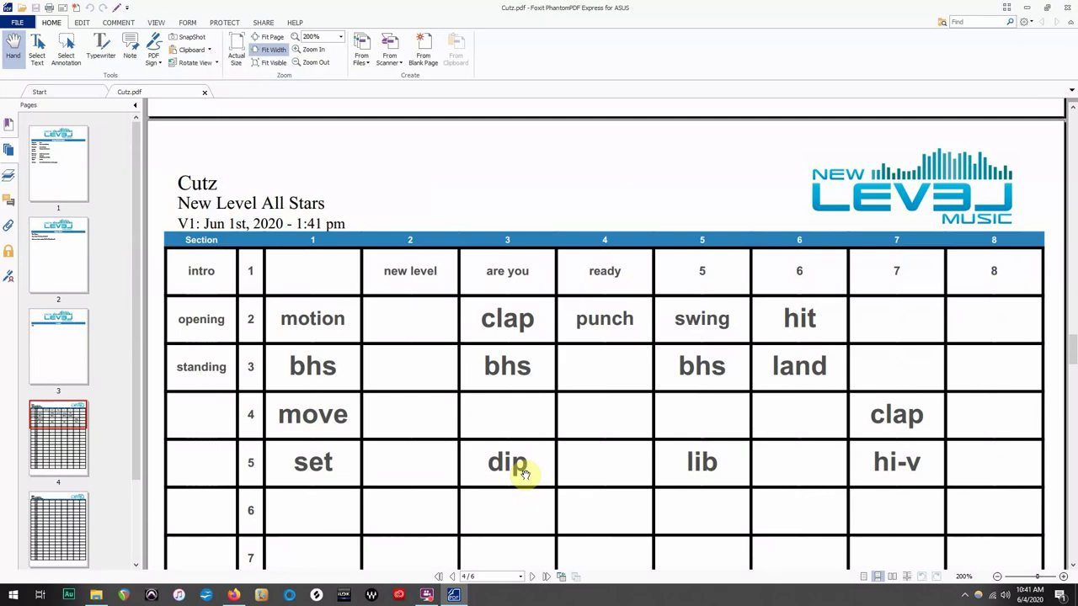
scroll(476, 505, "up", 15)
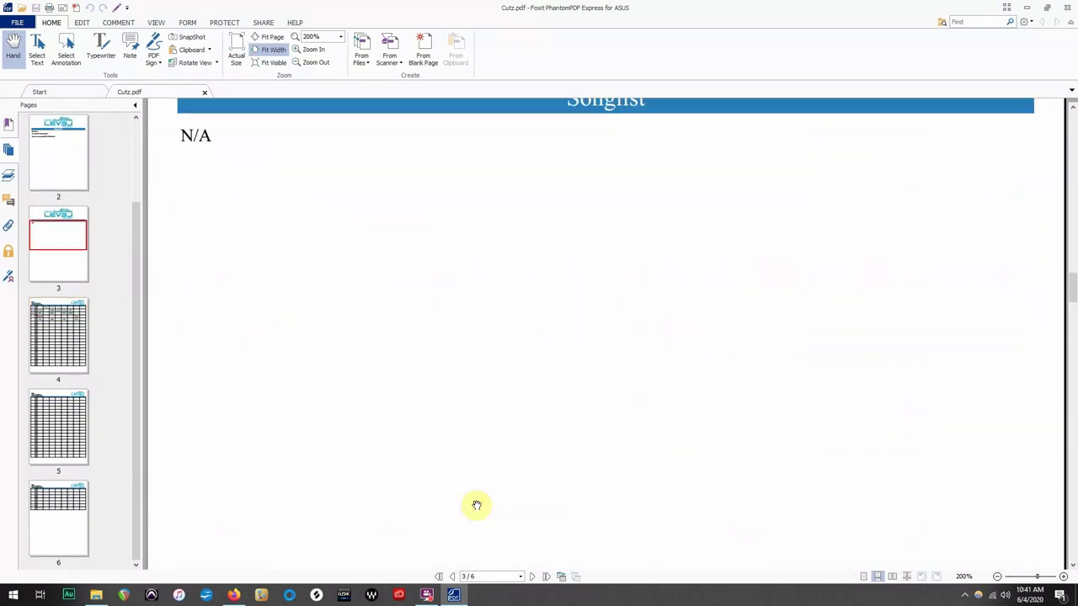
scroll(477, 505, "up", 10)
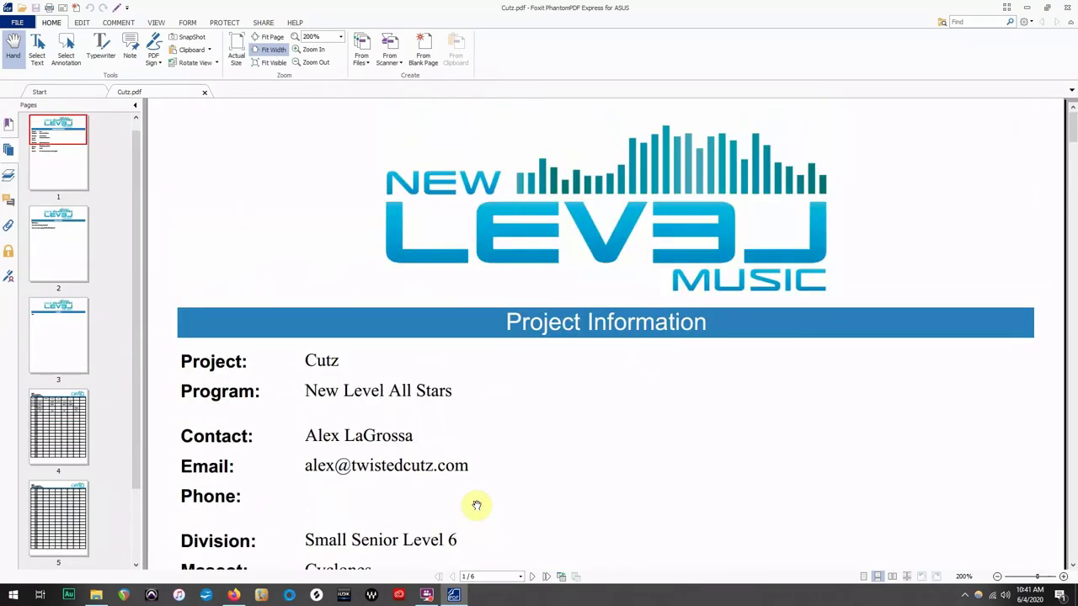
left_click(1067, 7)
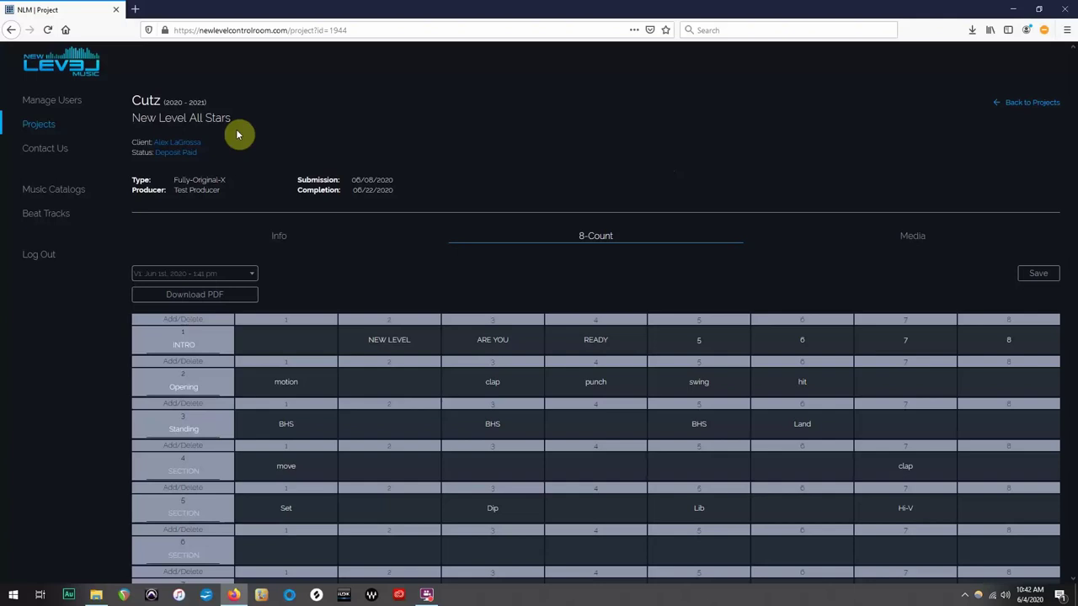
Step: Return to the Projects list showing Cutz and Twisted, both marked Deposit Paid
left_click(52, 127)
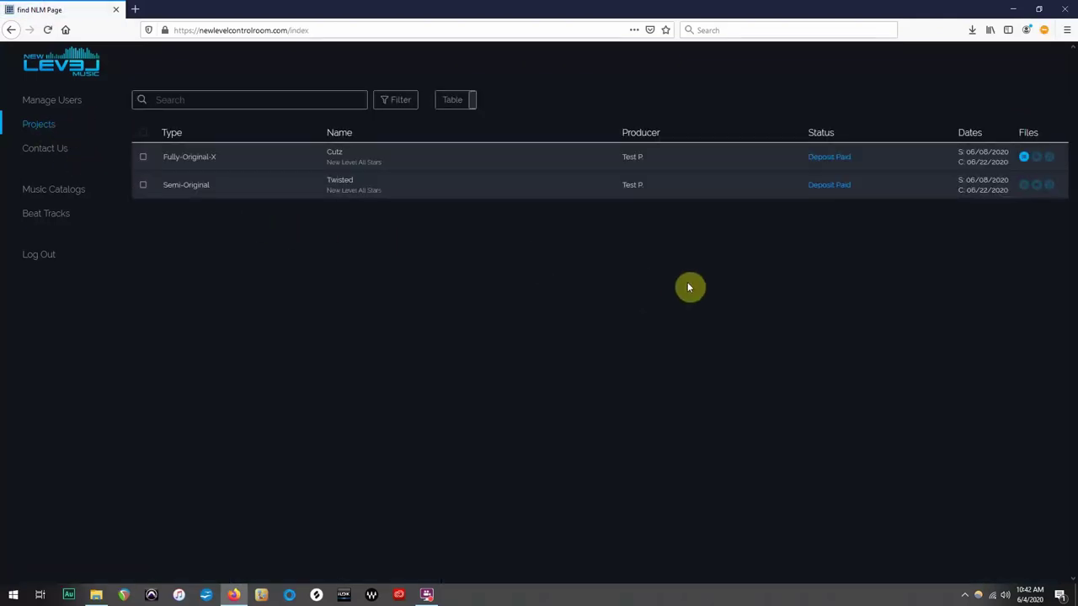